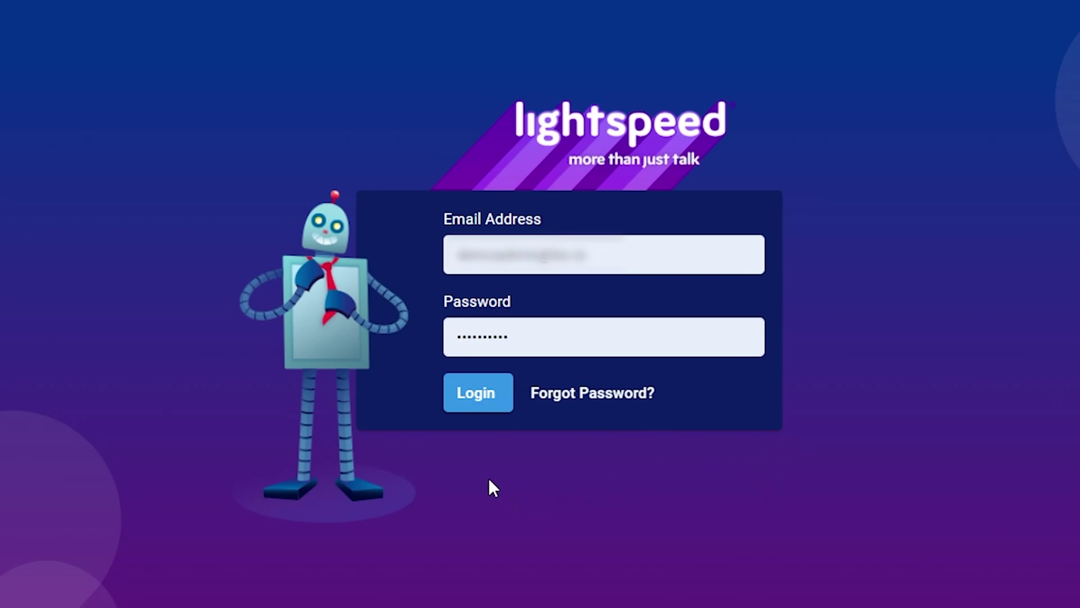
# - Log in with the saved email and password to reach the Today's Calls dashboard
pyautogui.click(463, 404)
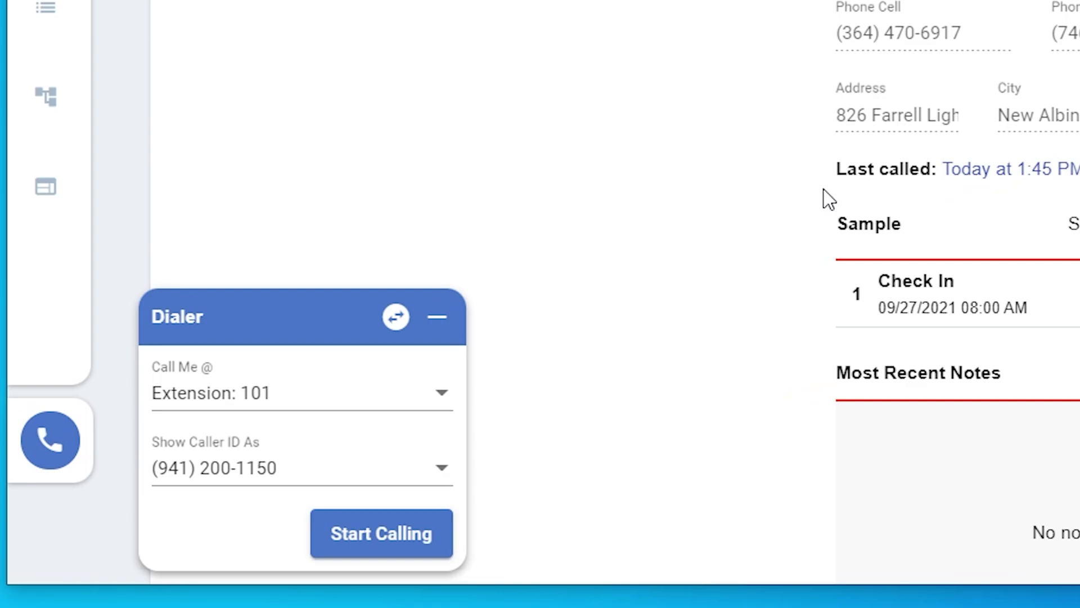
# - Move the Dialer panel higher and switch it to Softphone mode
pyautogui.moveTo(306, 322); pyautogui.dragTo(361, 249)
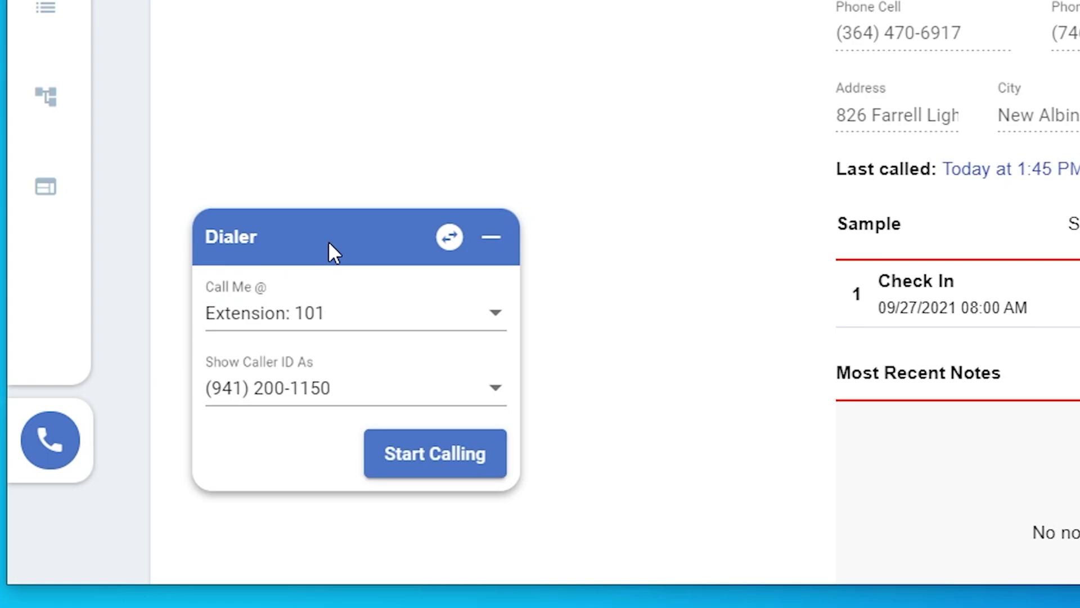
pyautogui.click(450, 237)
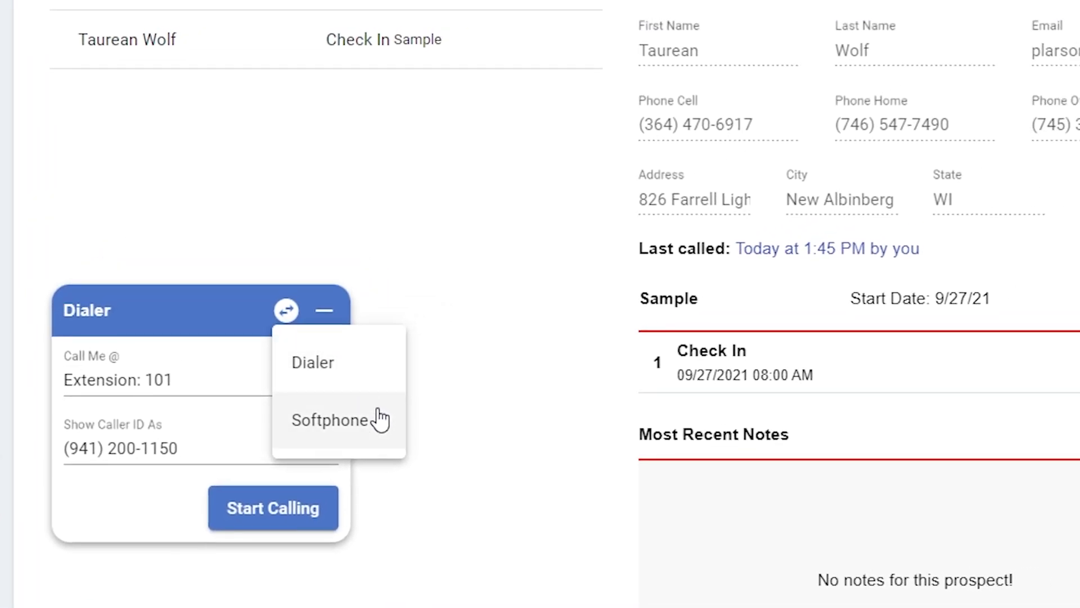
pyautogui.click(545, 370)
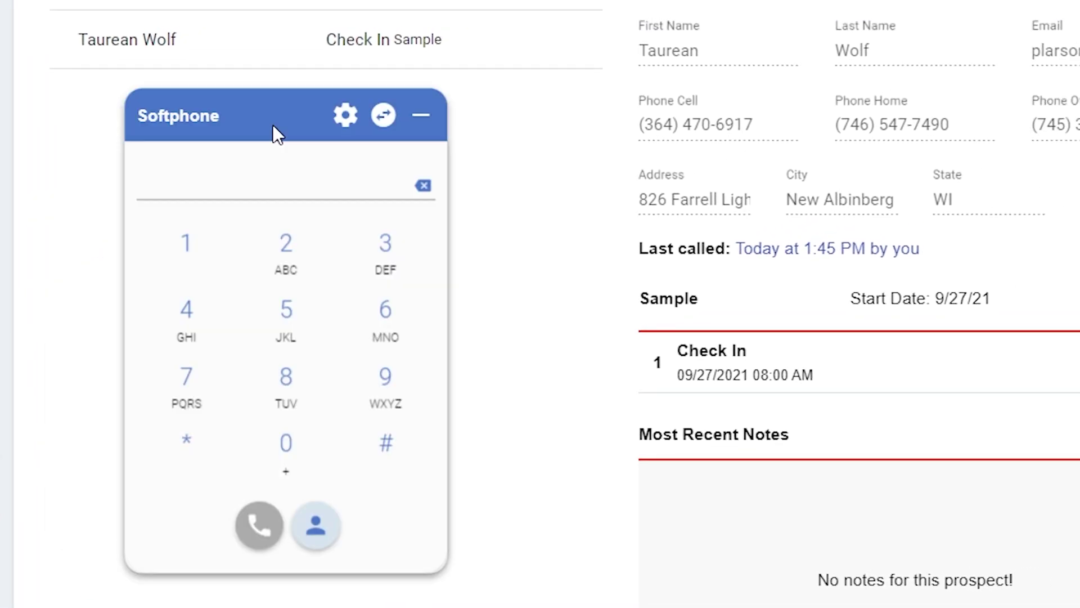
# - Keep the default microphone as Audio Input in the softphone settings
pyautogui.click(345, 115)
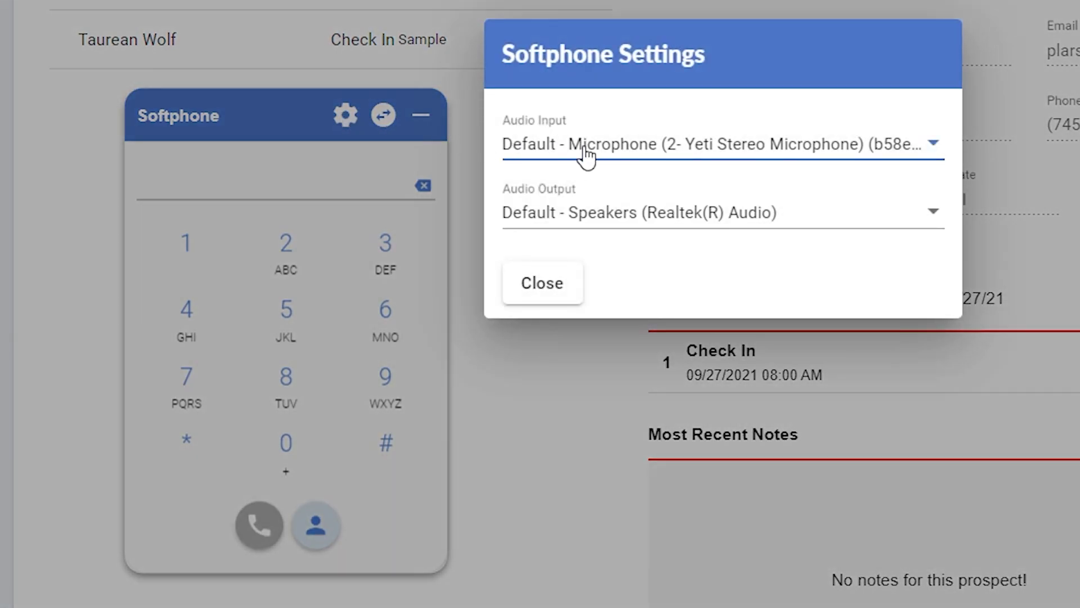
pyautogui.click(668, 145)
pyautogui.click(668, 145)
pyautogui.click(539, 286)
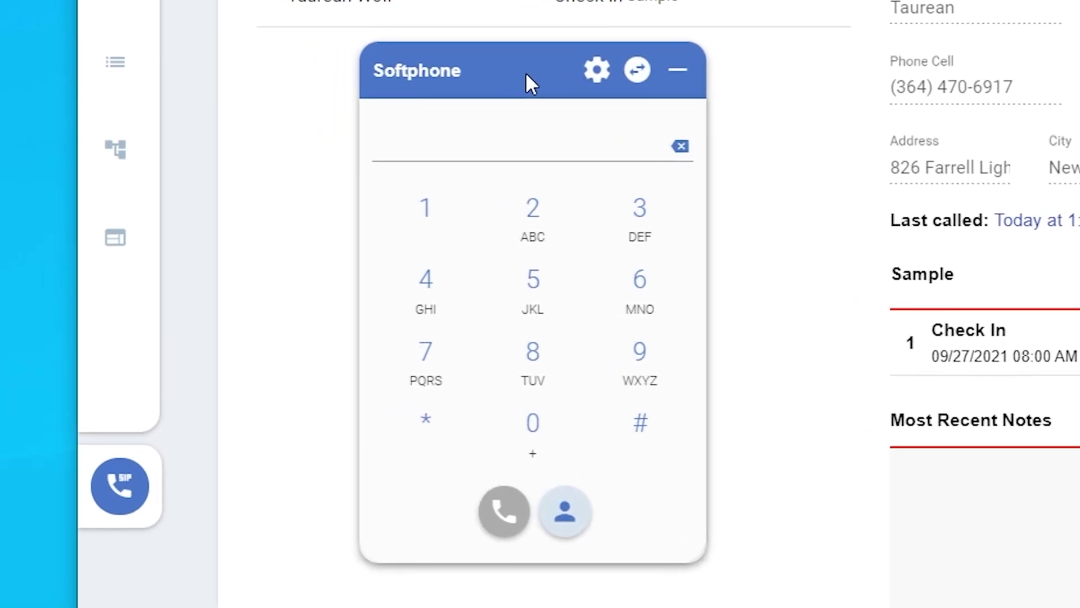
# - Enter the contact's full phone number in the softphone dial field
pyautogui.click(636, 351)
pyautogui.click(426, 284)
pyautogui.click(450, 211)
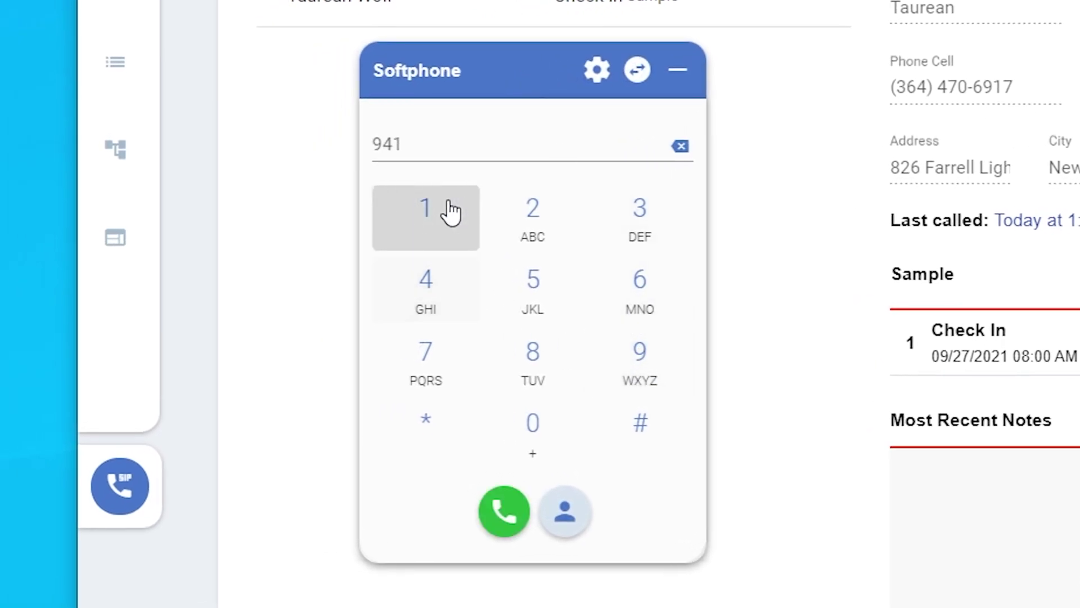
pyautogui.doubleClick(463, 141)
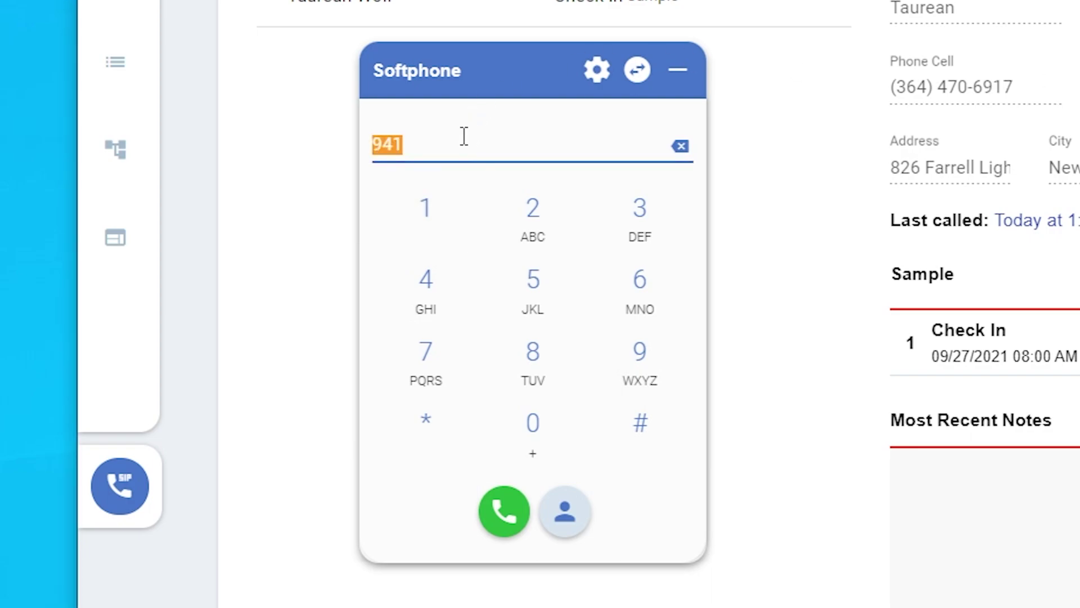
pyautogui.hotkey('ctrl', 'v')
pyautogui.click(755, 315)
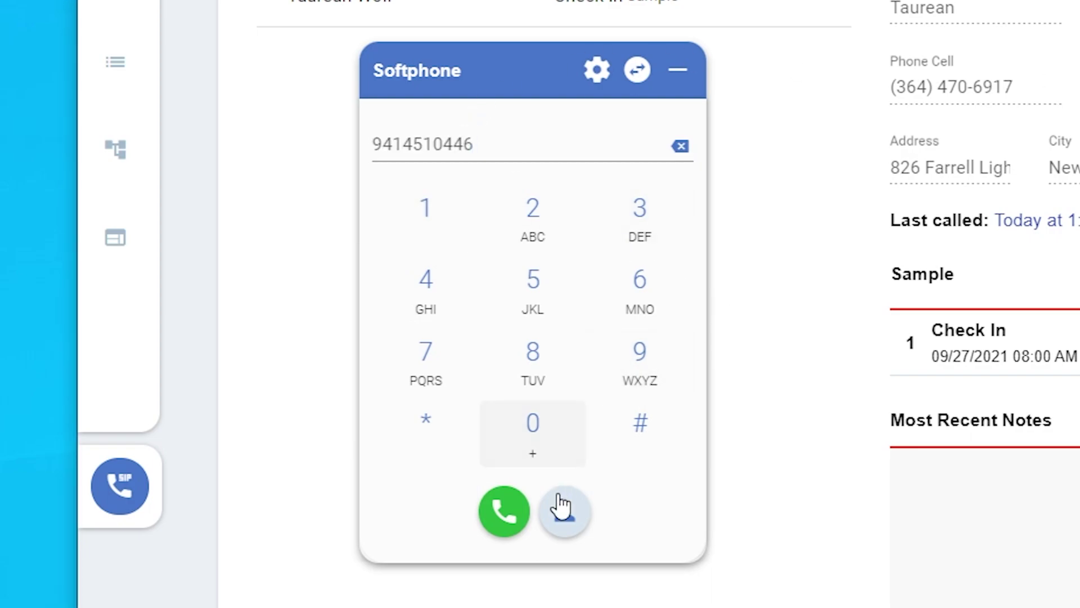
# - Use Prospect Dial with the page's prospect number and start the call
pyautogui.click(562, 513)
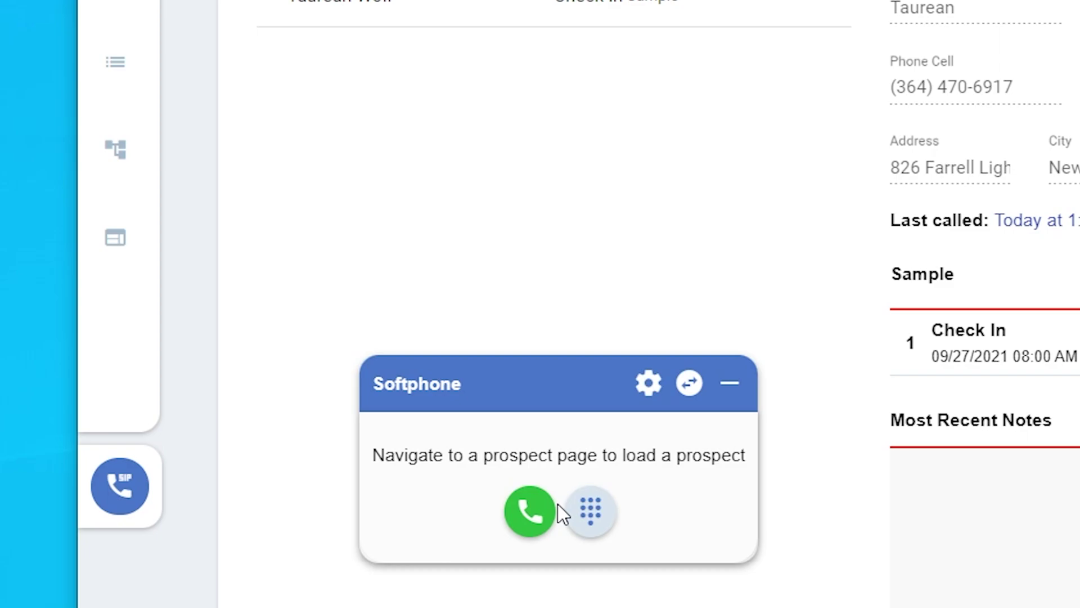
pyautogui.click(446, 17)
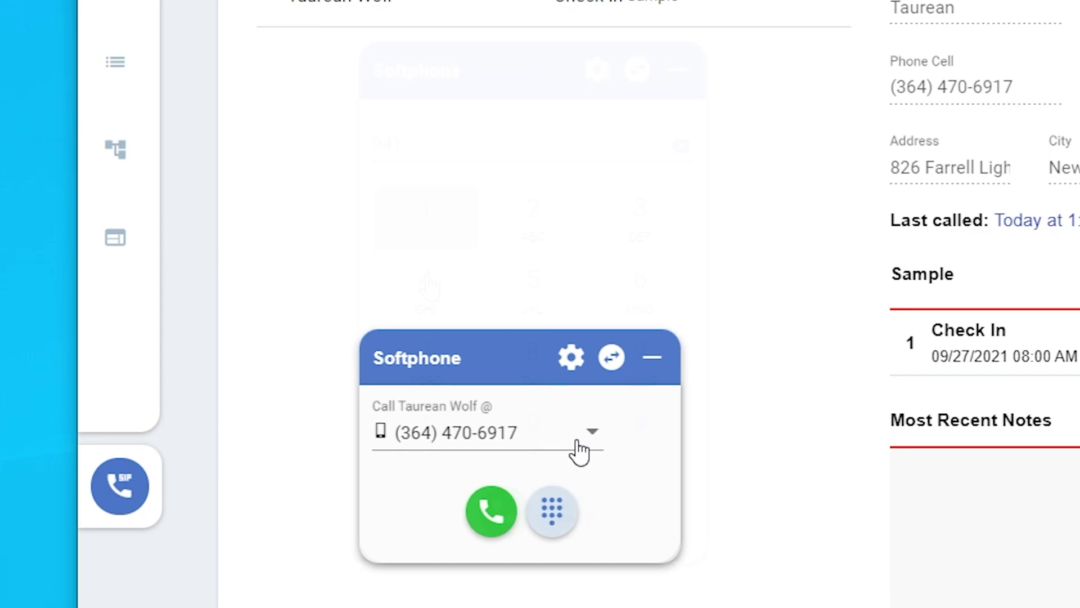
pyautogui.click(502, 512)
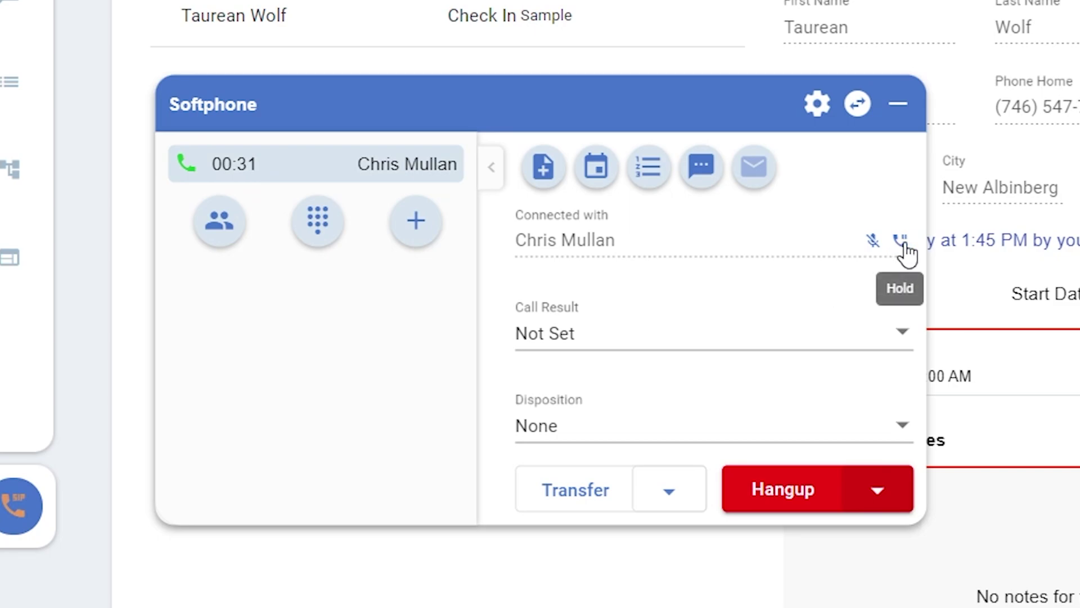
# - Hold and resume the call, then log result Reached and disposition Not Interested
pyautogui.click(902, 241)
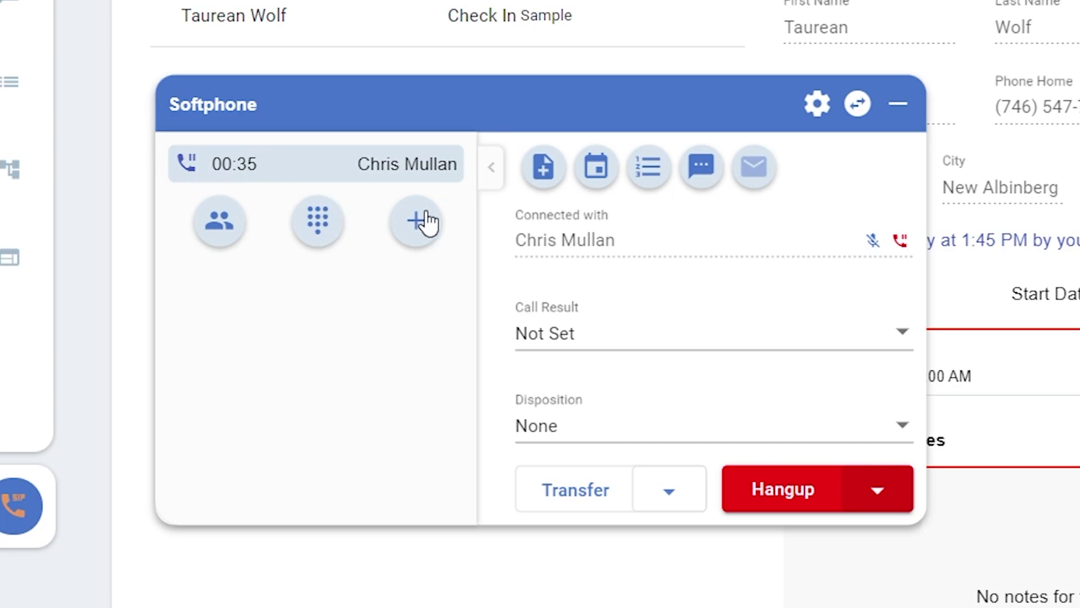
pyautogui.click(901, 243)
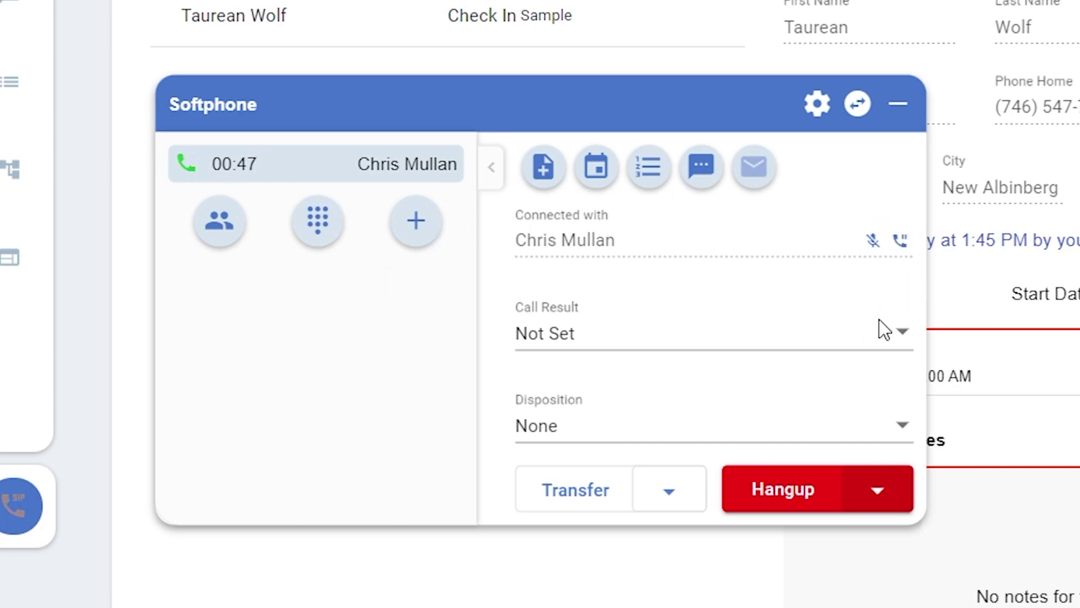
pyautogui.click(879, 325)
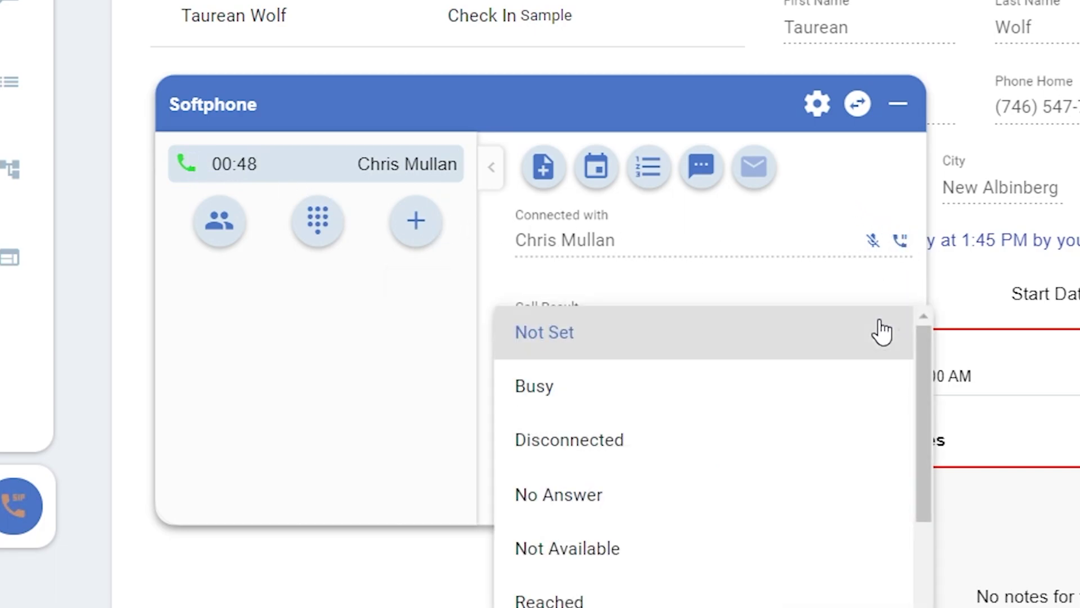
pyautogui.click(720, 600)
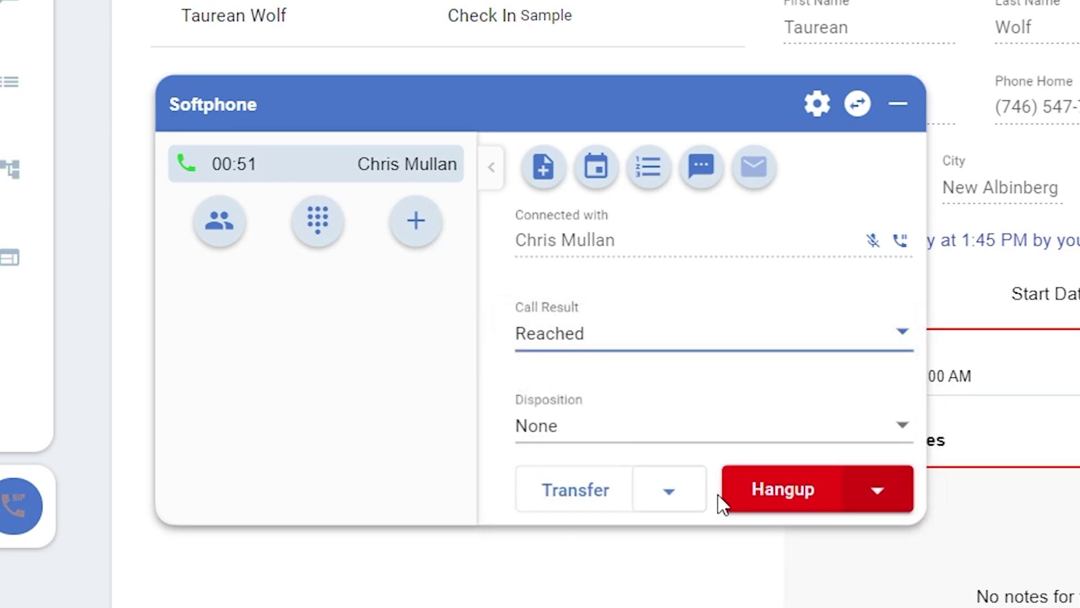
pyautogui.click(696, 426)
pyautogui.click(680, 374)
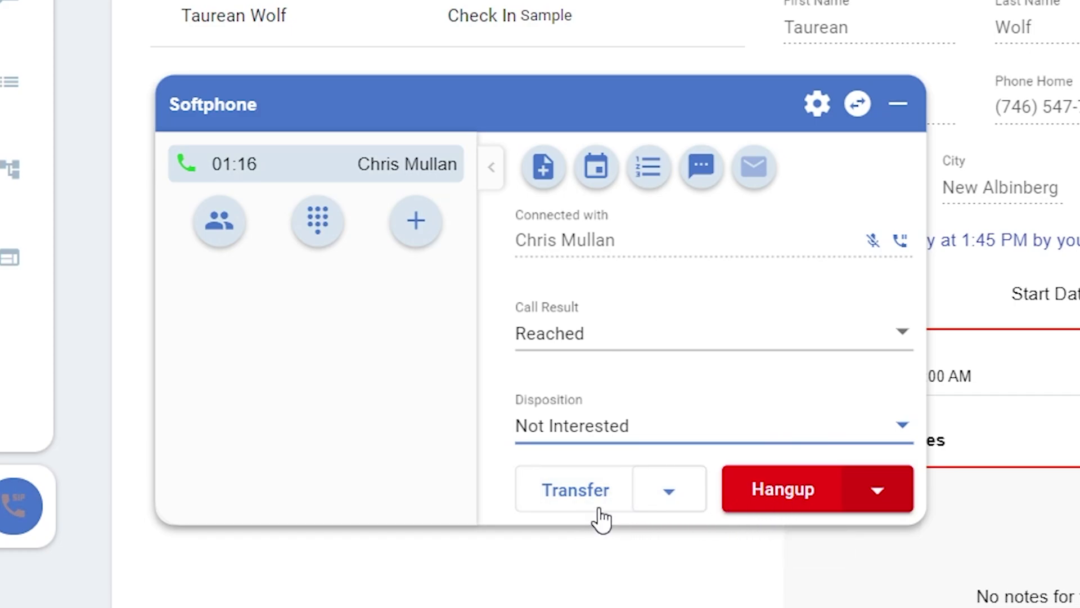
# - Set up a transfer to extension 102, then cancel it to keep the call
pyautogui.click(582, 499)
pyautogui.click(828, 162)
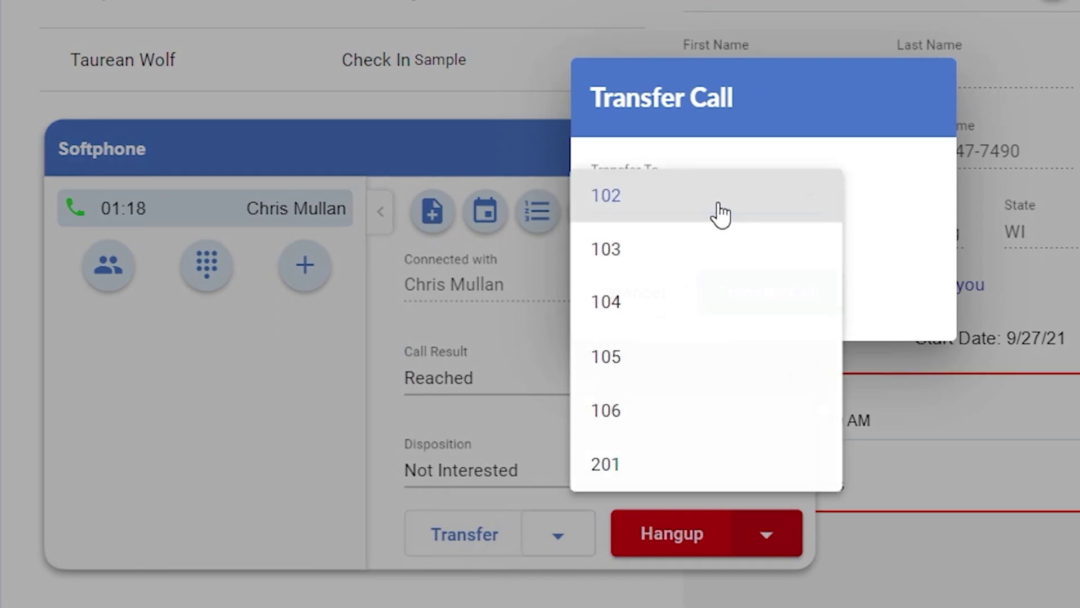
pyautogui.click(687, 218)
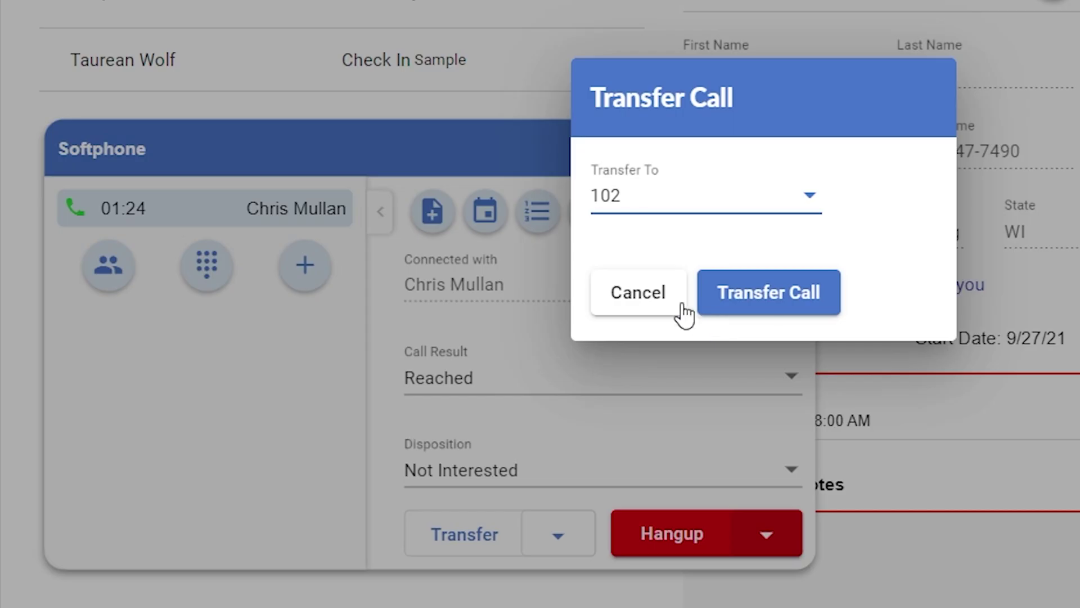
pyautogui.click(671, 304)
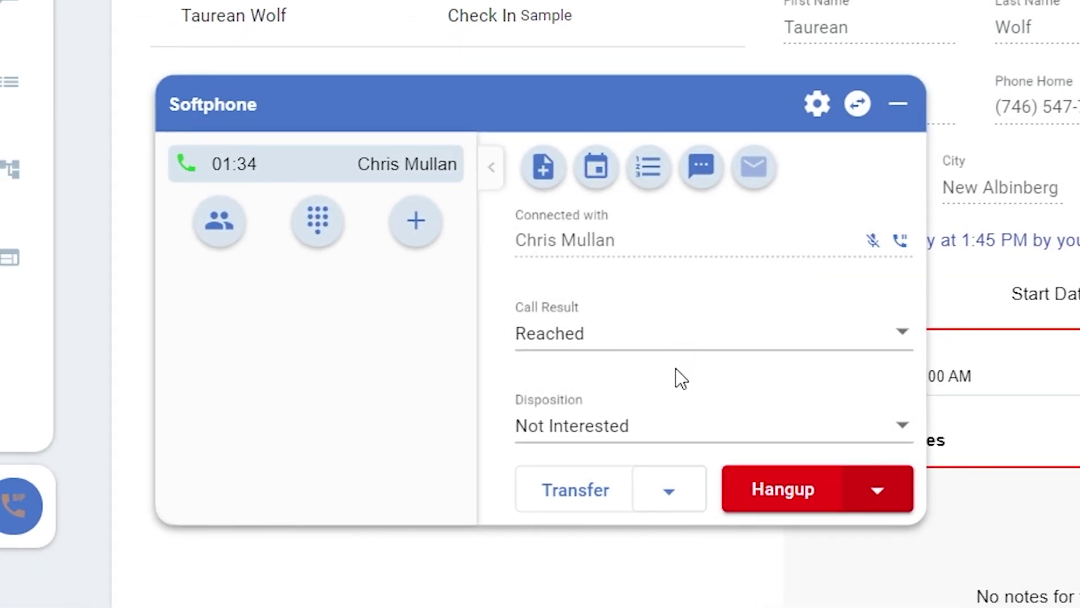
# - Review Transfer to VM with destination 102 and dismiss it without sending
pyautogui.click(673, 481)
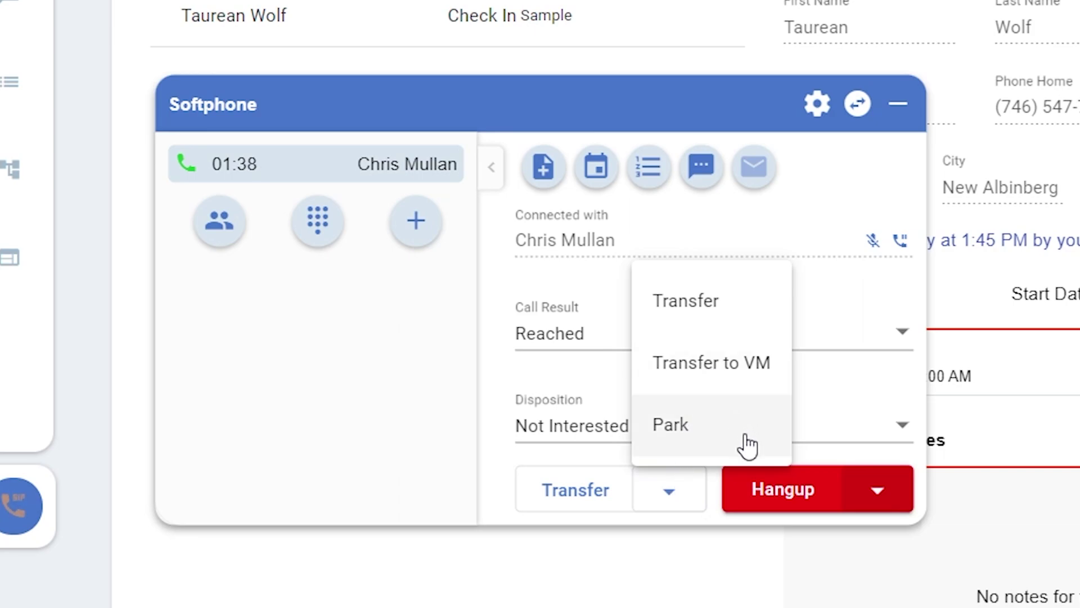
pyautogui.click(732, 370)
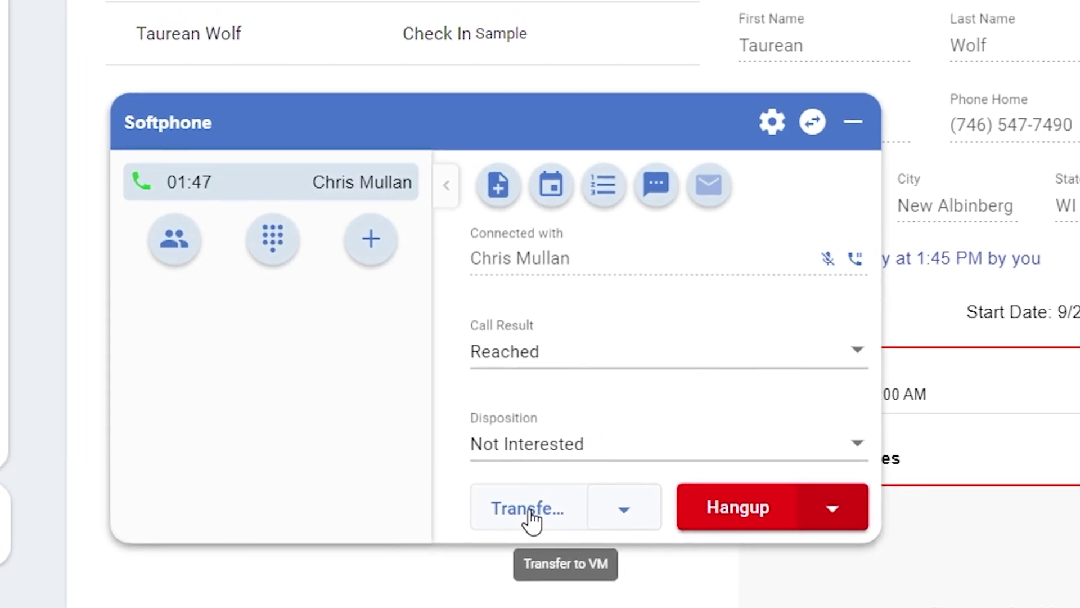
pyautogui.click(574, 499)
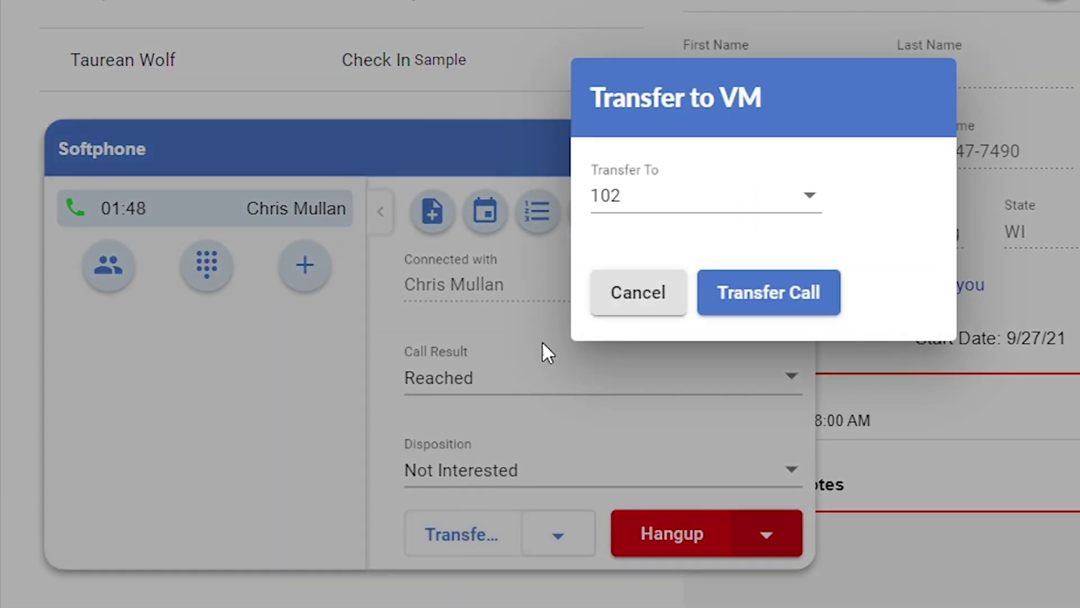
pyautogui.click(675, 205)
pyautogui.click(675, 205)
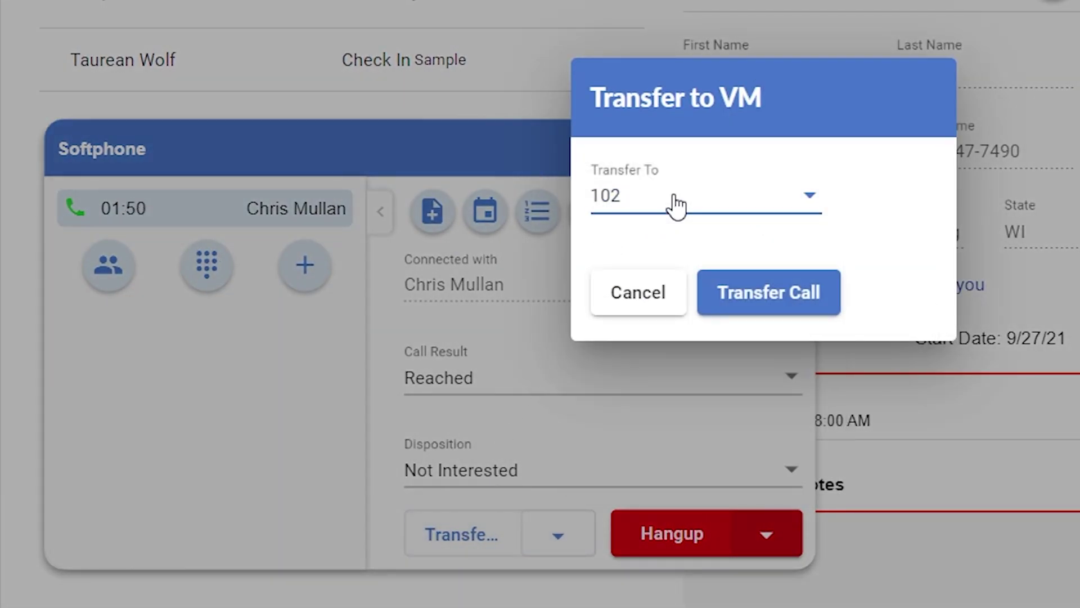
pyautogui.click(667, 308)
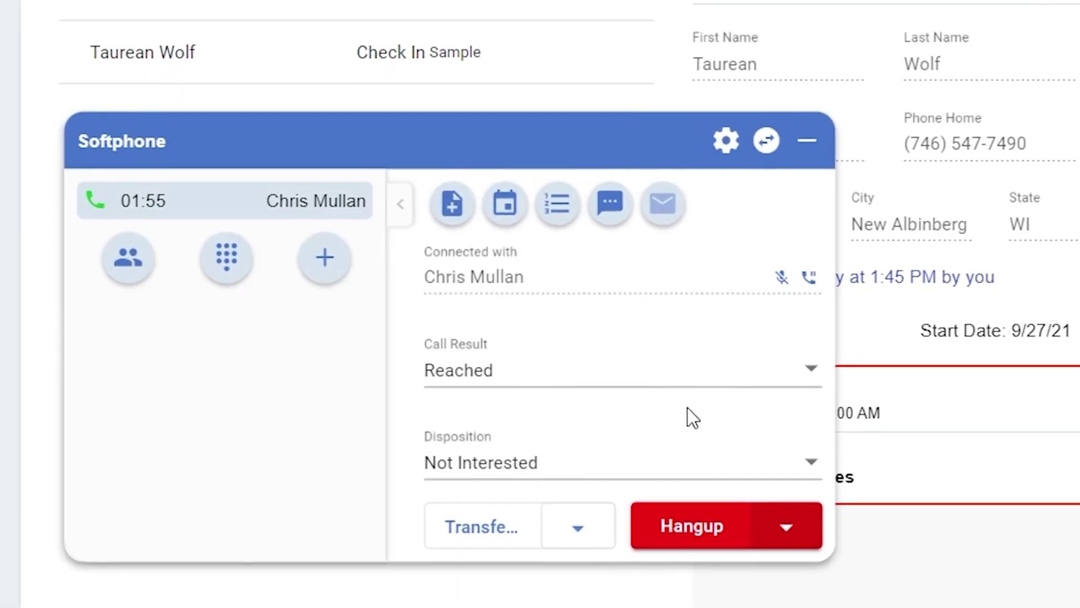
# - Review the Park Call (9000) option without parking, then hang up the call
pyautogui.click(560, 537)
pyautogui.click(575, 475)
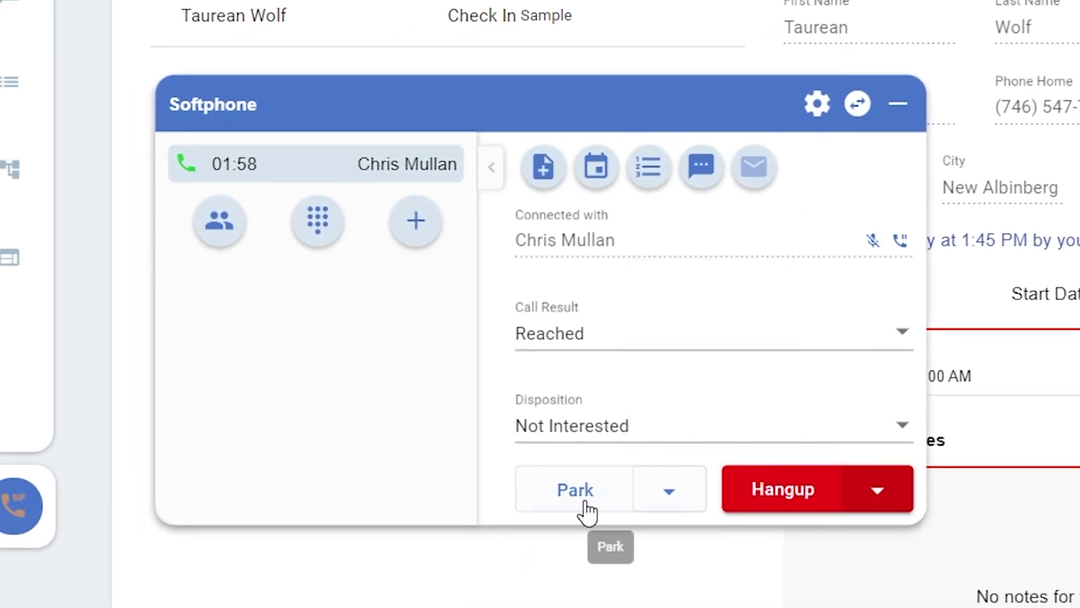
pyautogui.click(585, 507)
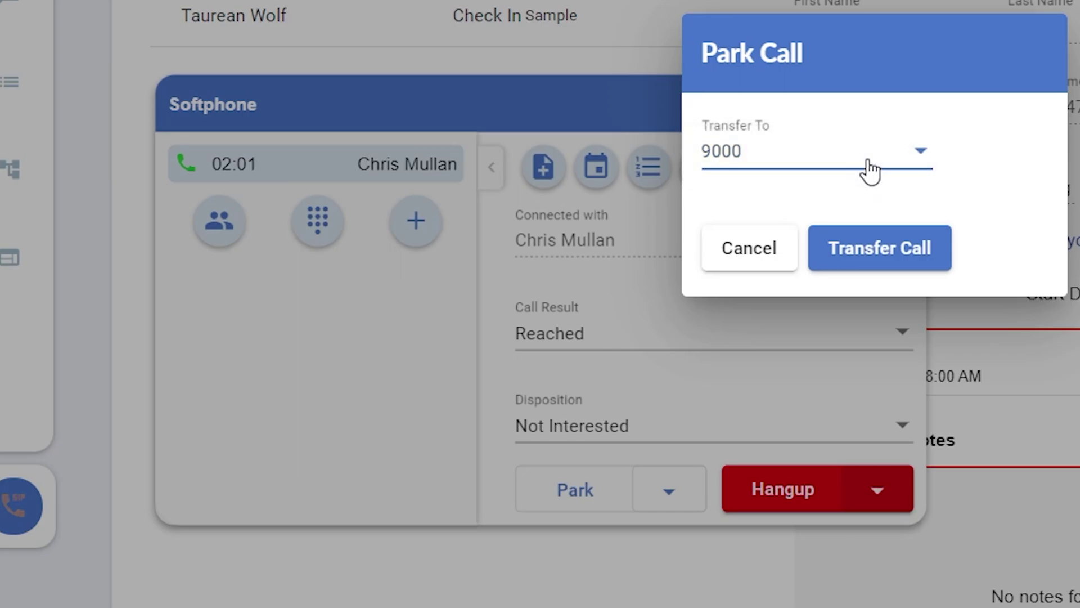
pyautogui.click(759, 268)
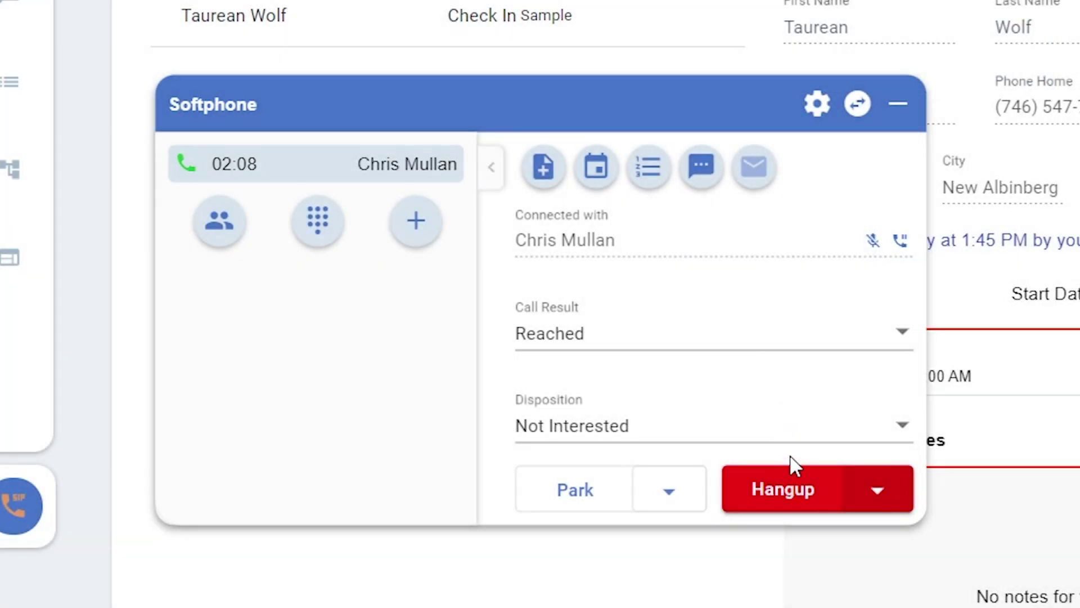
pyautogui.click(795, 501)
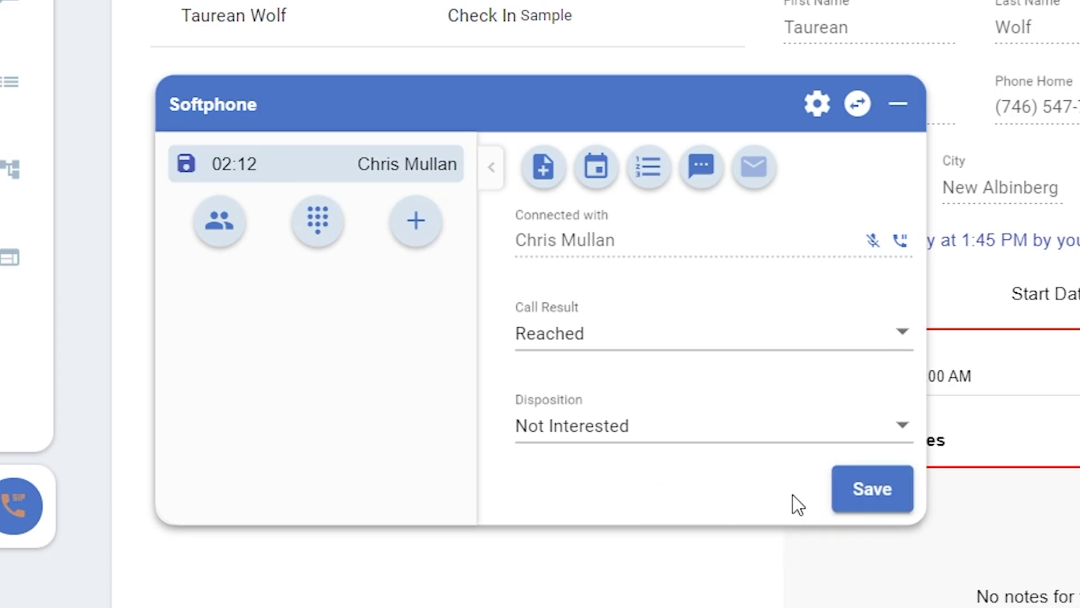
# - Save the ended call's result and pick Hangup & Save on the new call
pyautogui.click(888, 510)
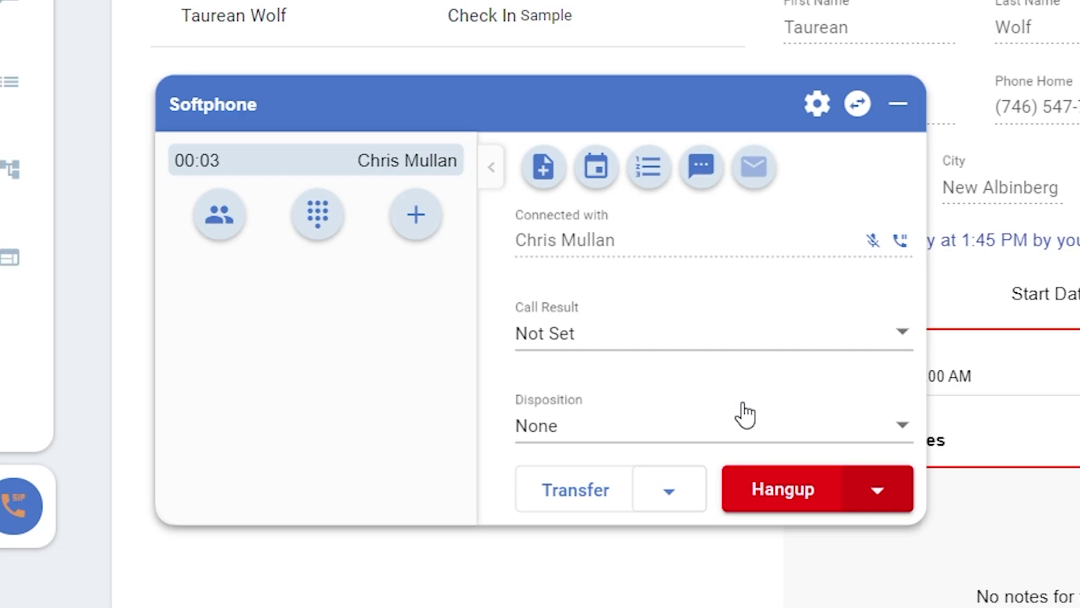
pyautogui.click(881, 493)
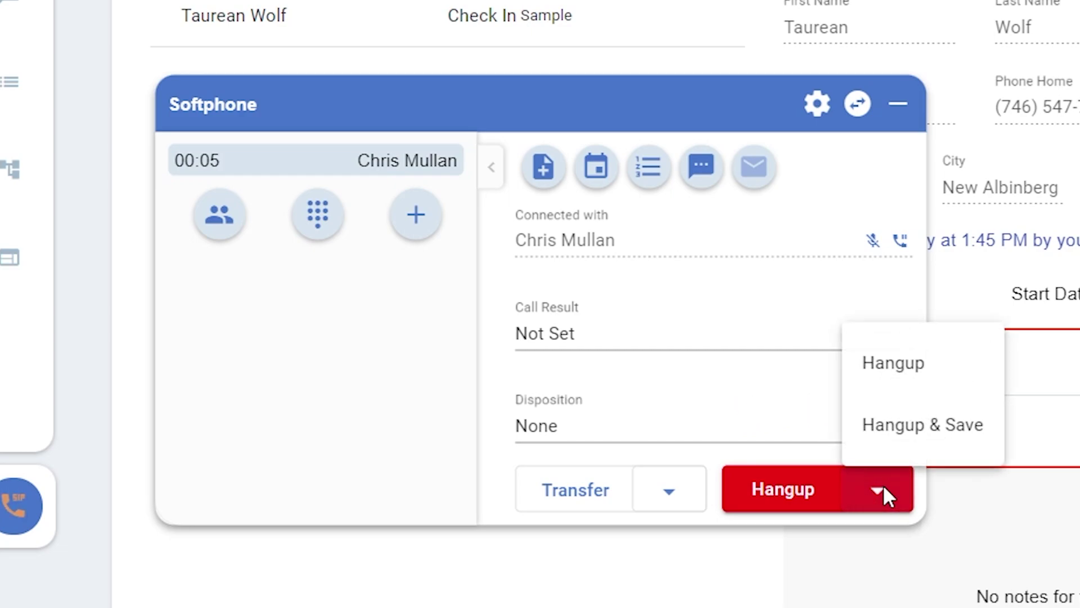
pyautogui.click(945, 429)
pyautogui.click(825, 337)
pyautogui.click(825, 383)
pyautogui.click(825, 432)
pyautogui.click(824, 432)
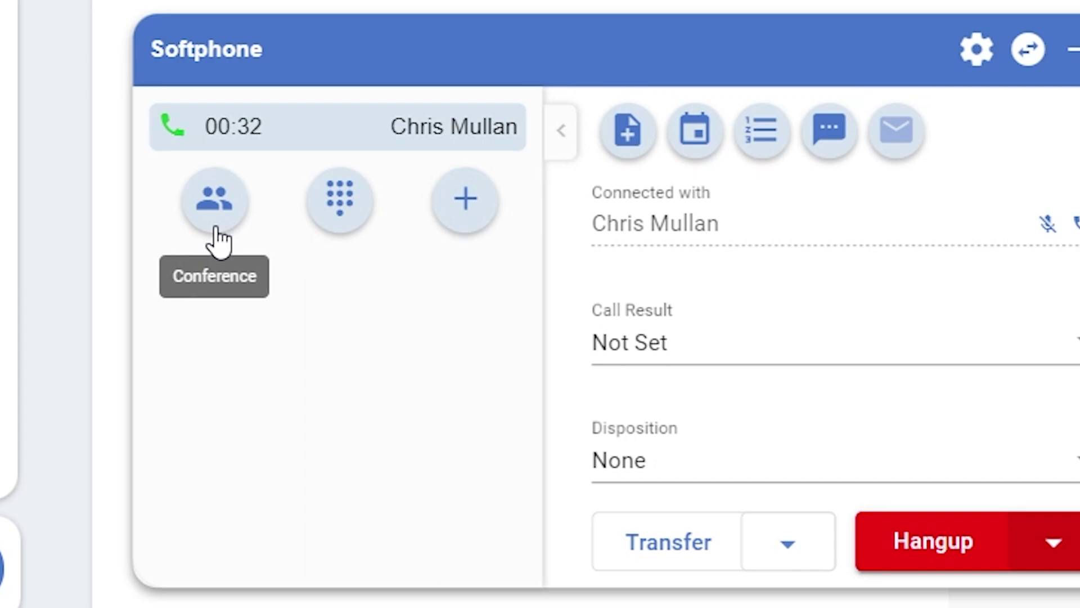
# - Add a second call to a newly dialled number while the first caller waits
pyautogui.click(467, 225)
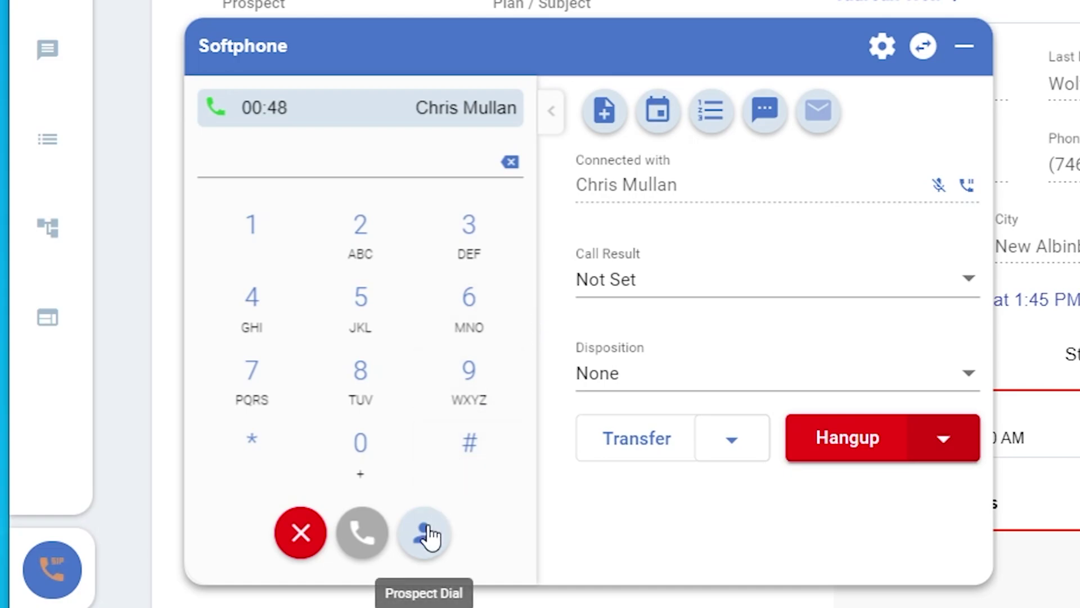
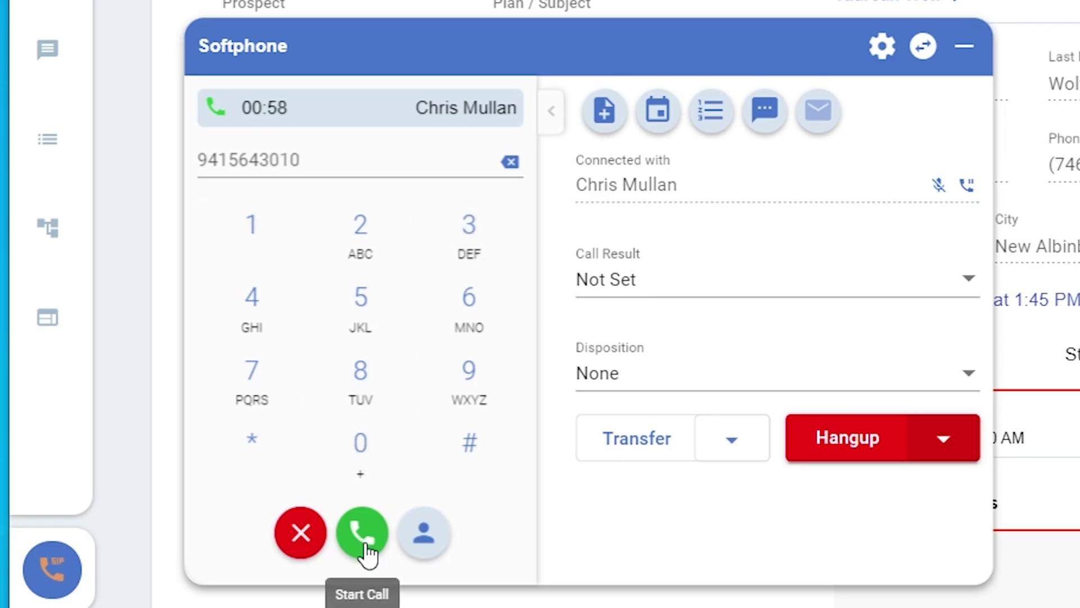
pyautogui.click(364, 544)
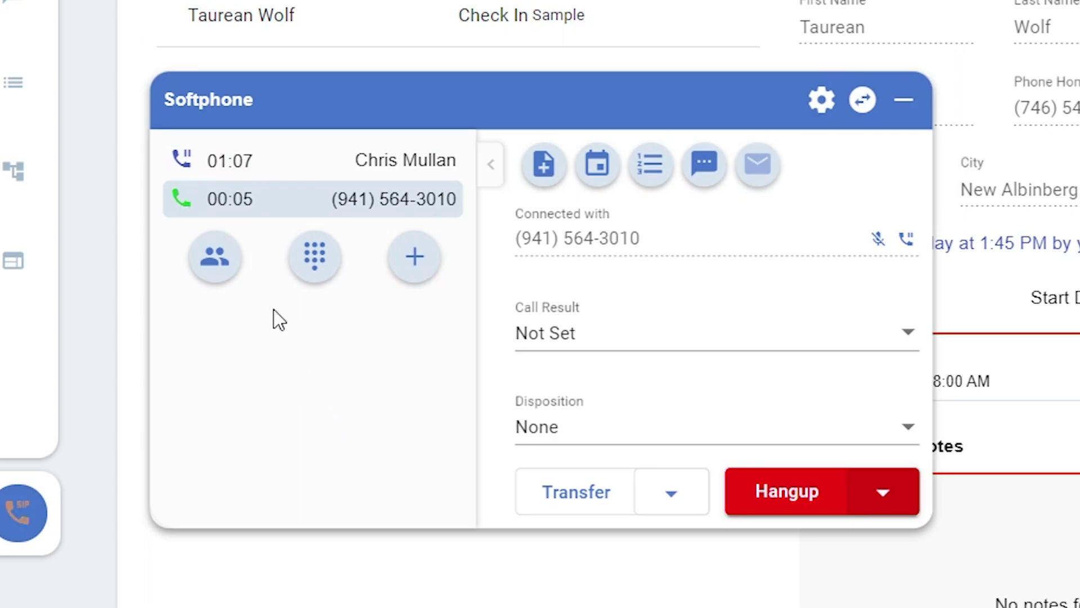
# - Select both calls and merge them into a conference
pyautogui.click(227, 274)
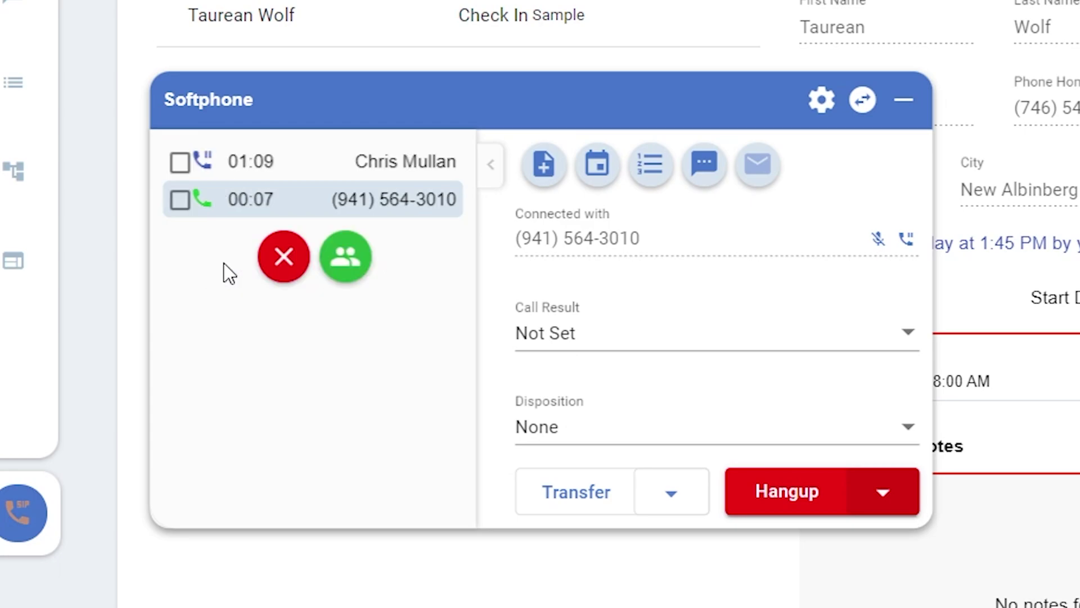
pyautogui.click(181, 200)
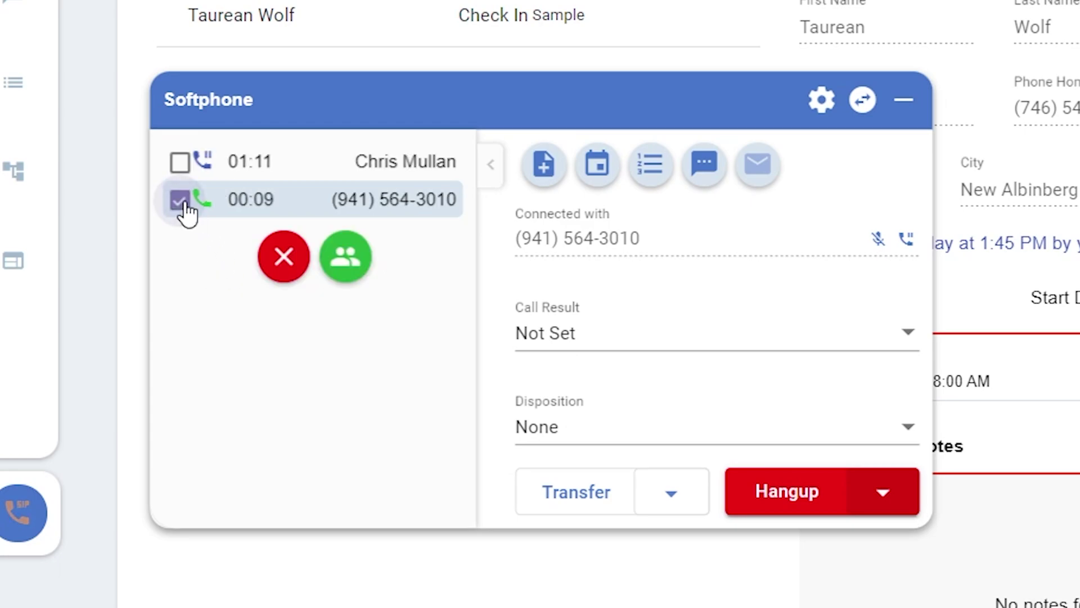
pyautogui.click(181, 164)
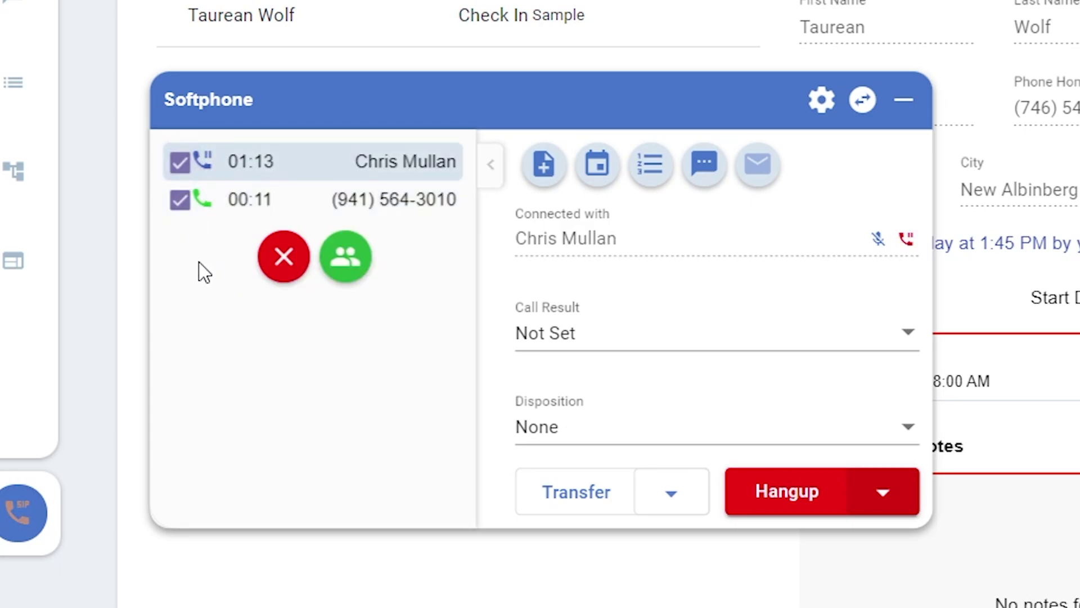
pyautogui.click(354, 275)
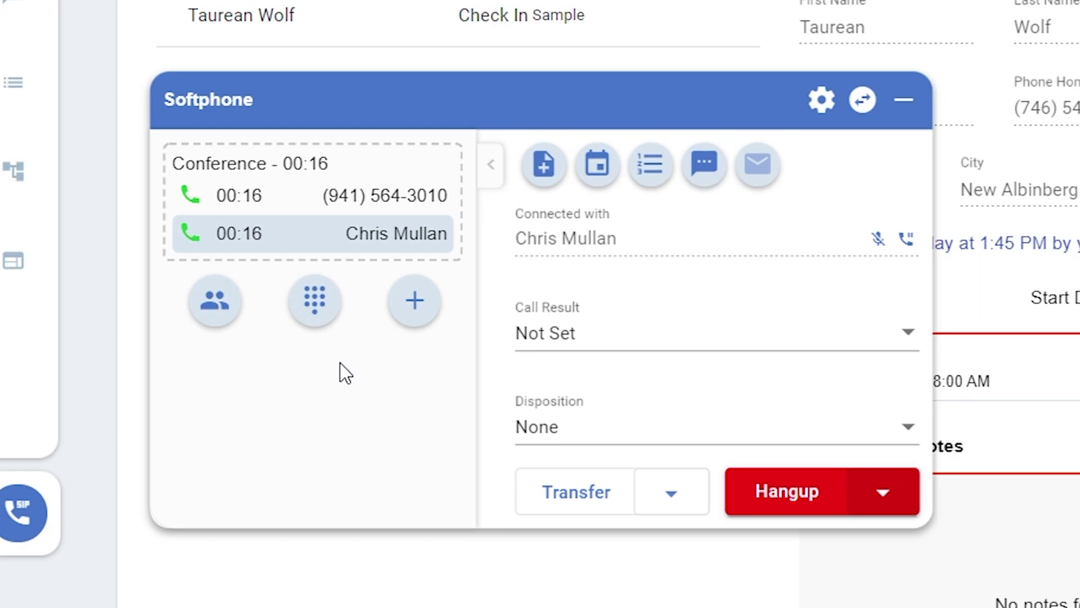
# - Hang up only the newly dialled party's leg of the conference
pyautogui.click(270, 161)
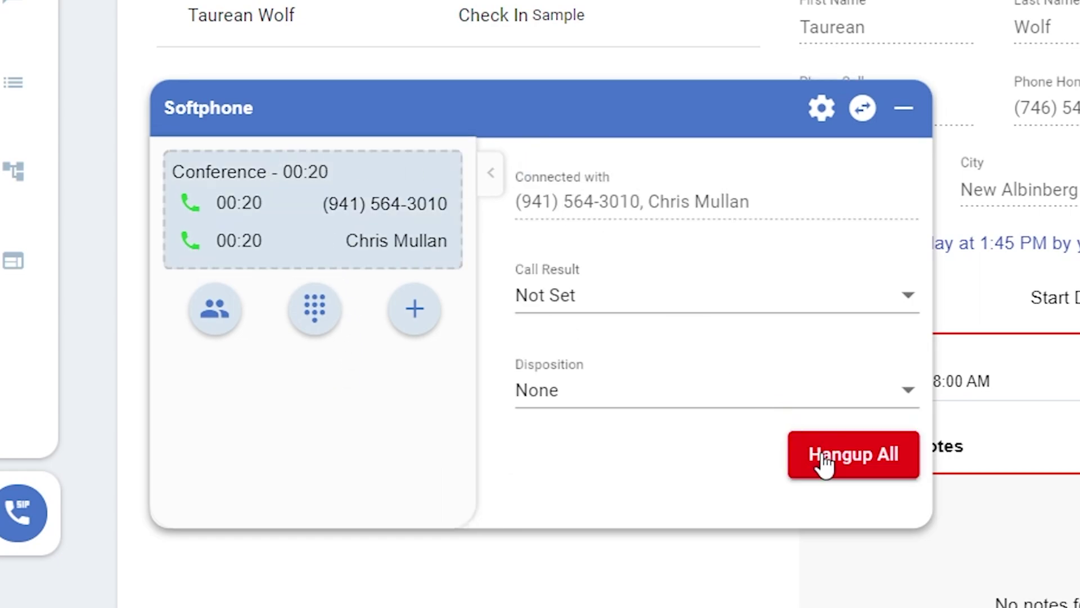
pyautogui.click(356, 209)
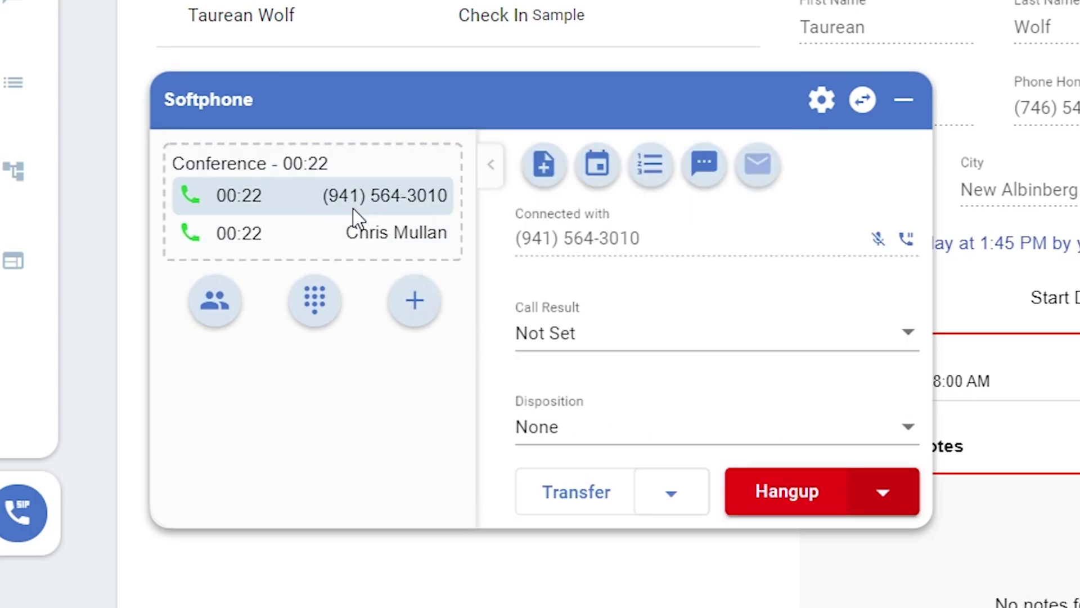
pyautogui.click(798, 500)
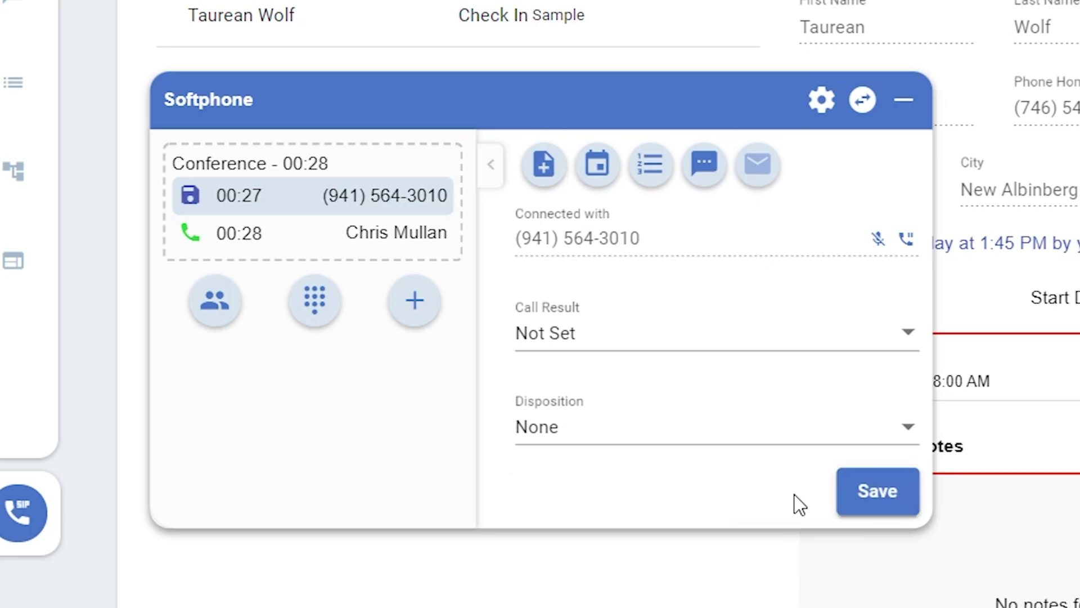